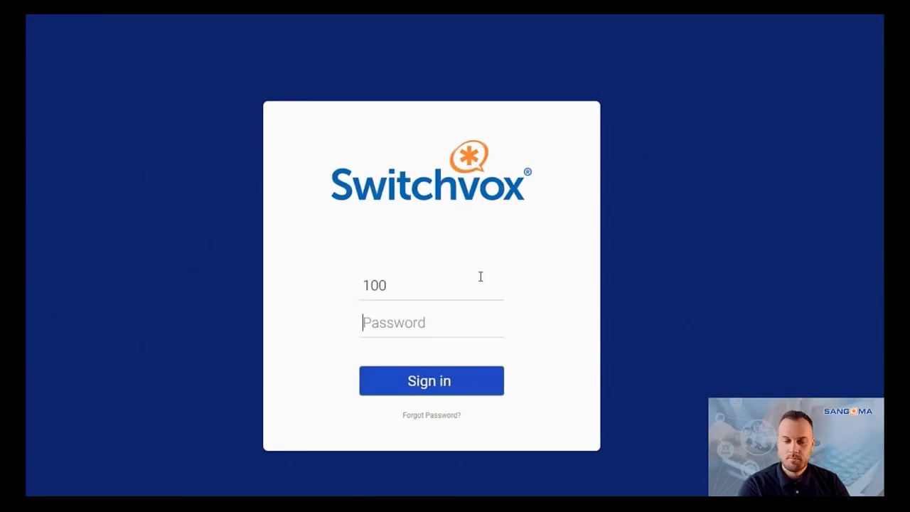
Sign in with the account password and open the voicemail mailbox.
{"action": "type", "text": "•••"}
{"action": "key", "text": "Return"}
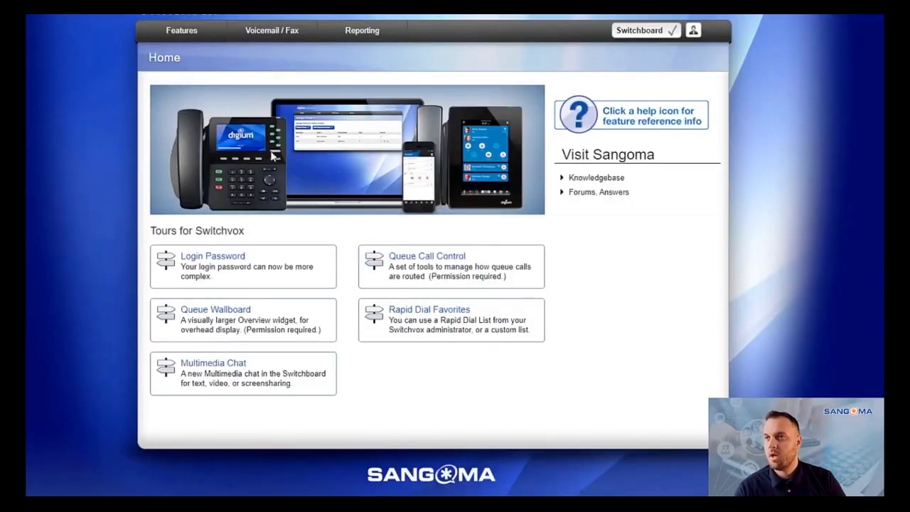
{"action": "left_click", "coordinate": [285, 36]}
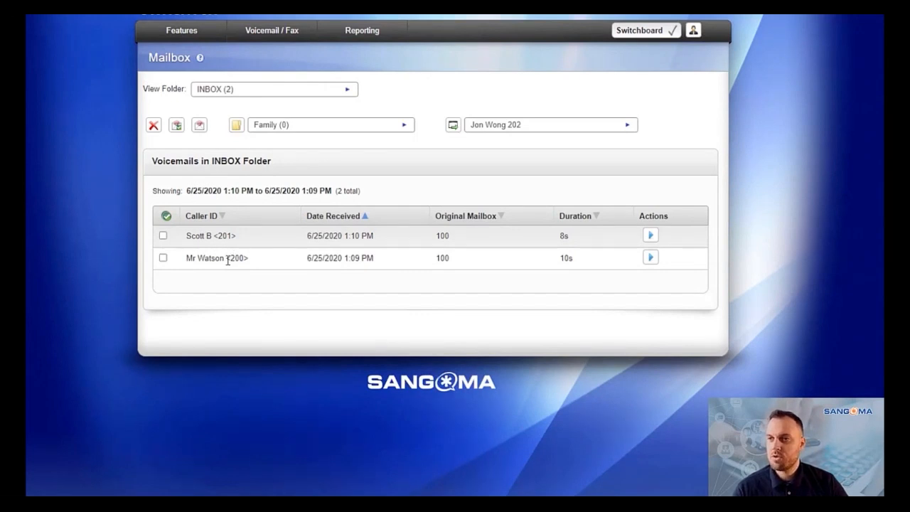
Mark the most recent voicemail in the INBOX and review the folders and extensions it can be moved or forwarded to, keeping the Family folder selected.
{"action": "left_click_drag", "start_coordinate": [219, 236], "coordinate": [234, 236]}
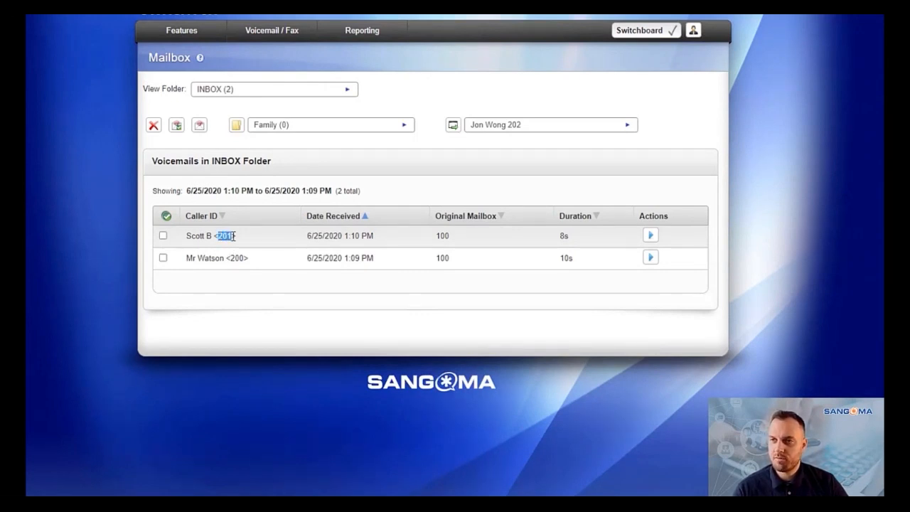
{"action": "left_click", "coordinate": [219, 239]}
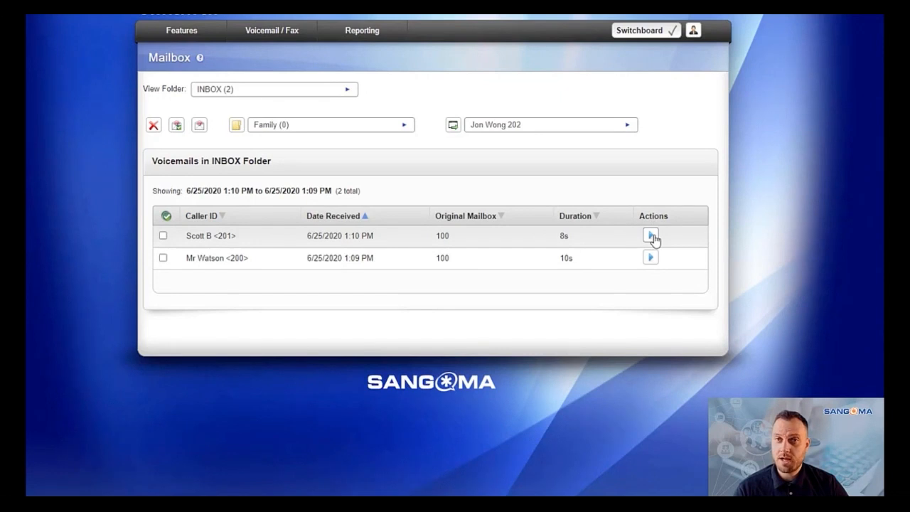
{"action": "left_click", "coordinate": [162, 236]}
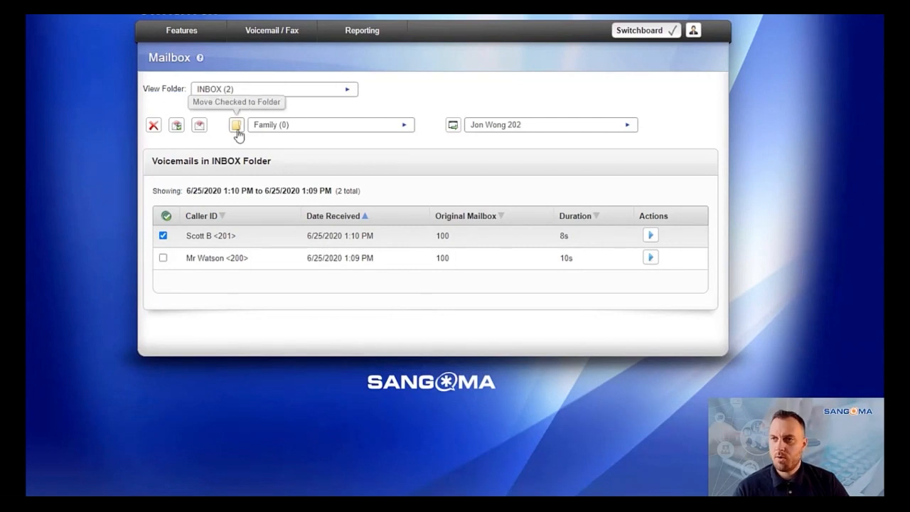
{"action": "left_click", "coordinate": [291, 129]}
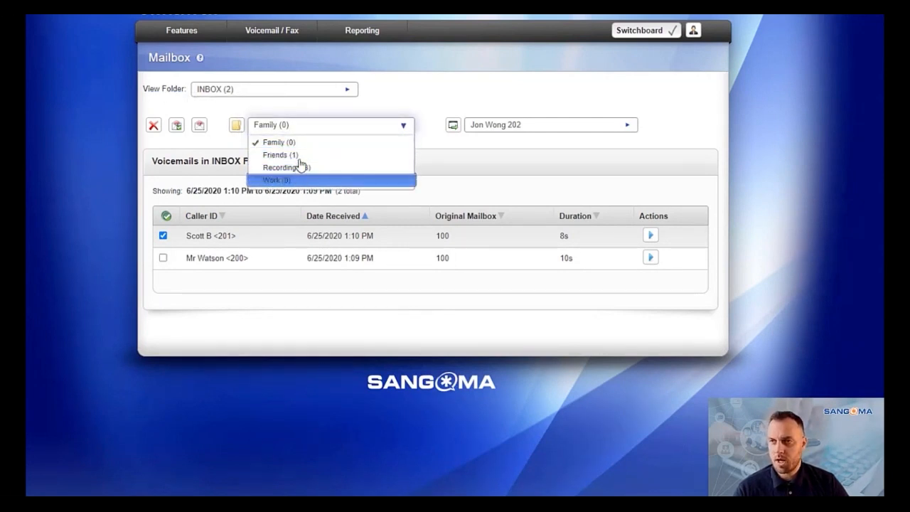
{"action": "left_click", "coordinate": [298, 142]}
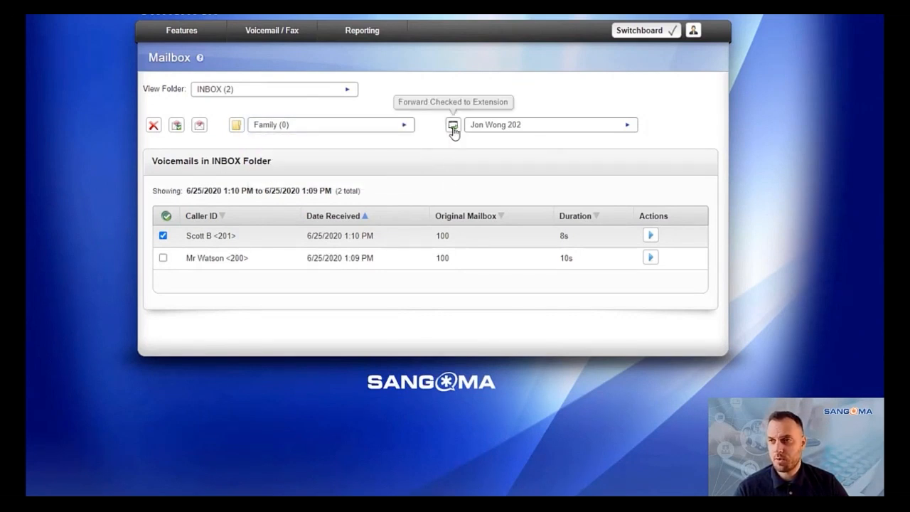
{"action": "left_click", "coordinate": [528, 133]}
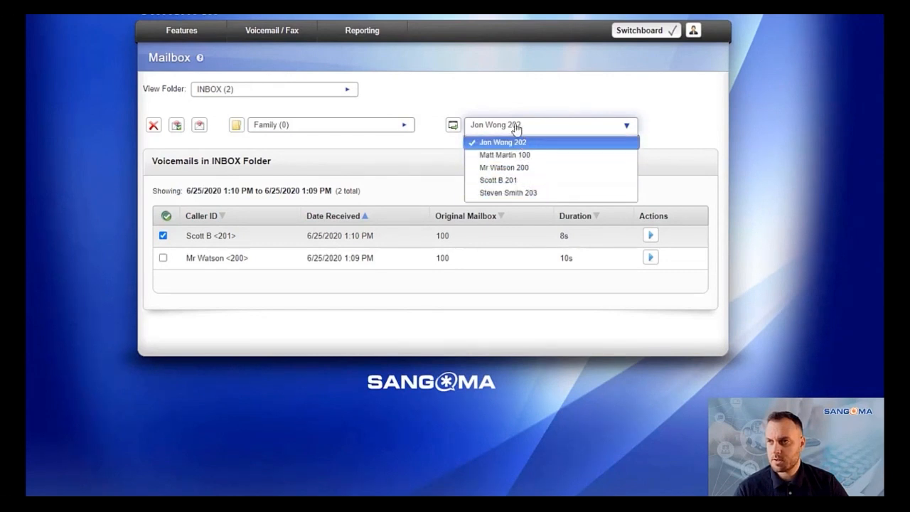
{"action": "left_click", "coordinate": [503, 99]}
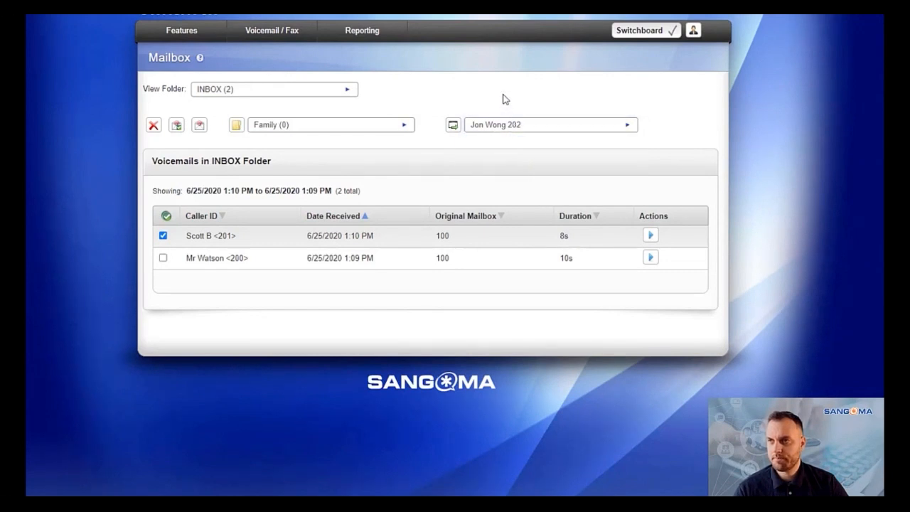
Show the voicemails stored in the Friends folder.
{"action": "left_click", "coordinate": [340, 95]}
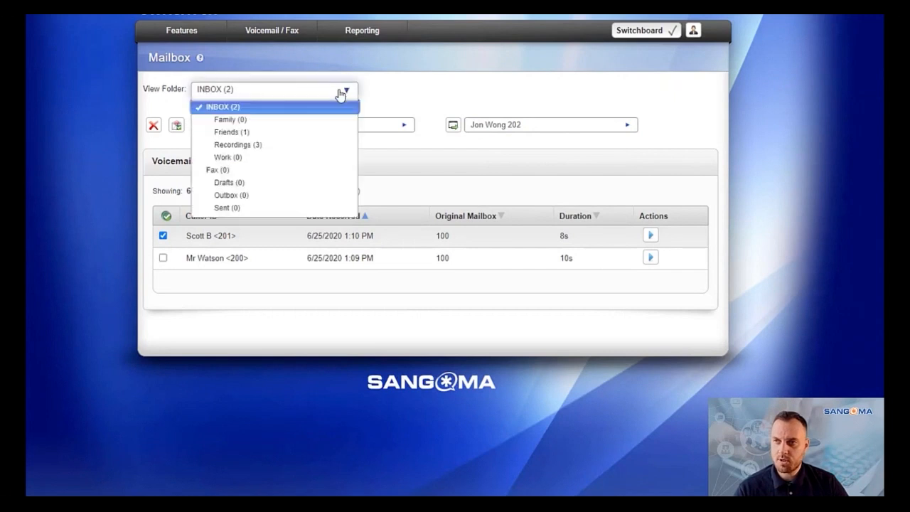
{"action": "left_click", "coordinate": [273, 134]}
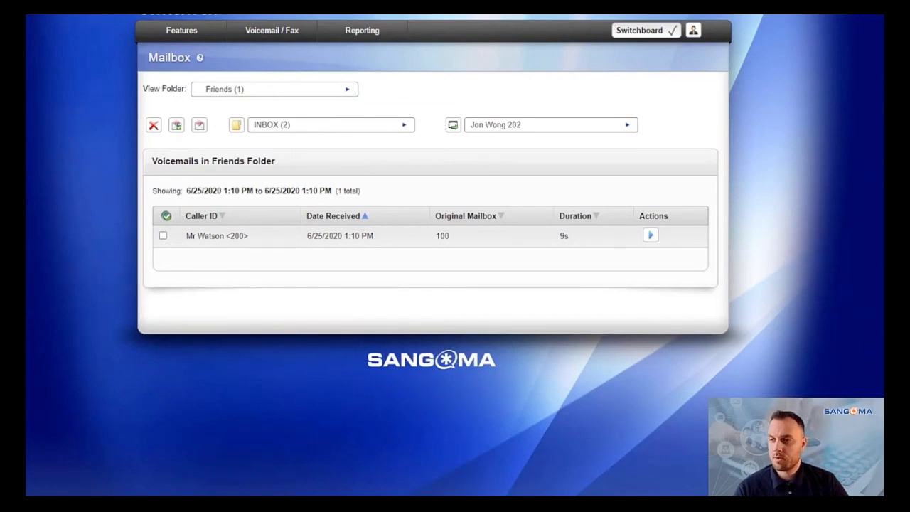
Switch to Switchvox Phone, view the Favorites list with its Voicemail Access entry, and minimize the phone window.
{"action": "left_click", "coordinate": [478, 502]}
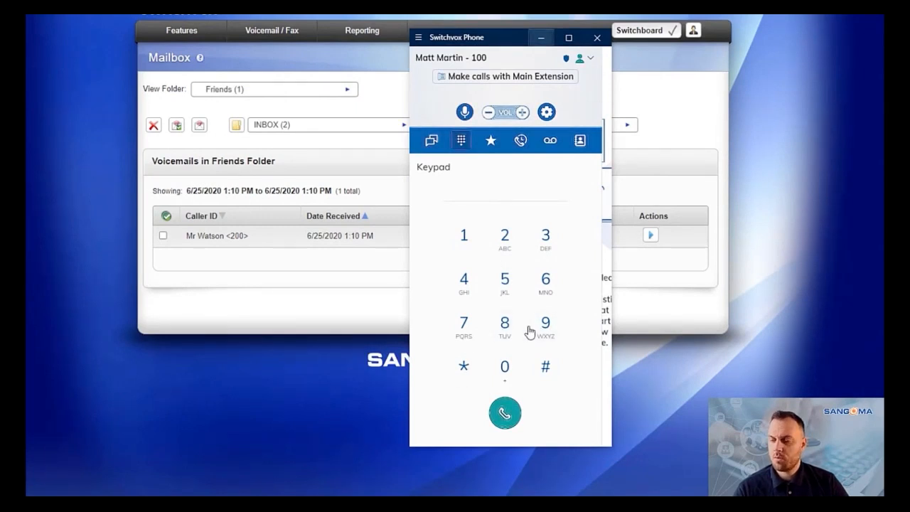
{"action": "left_click", "coordinate": [491, 140]}
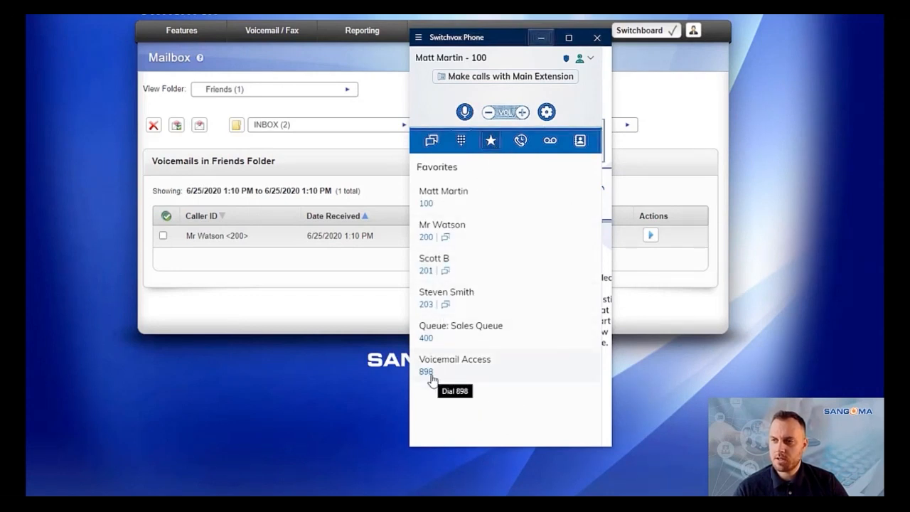
{"action": "left_click", "coordinate": [545, 40]}
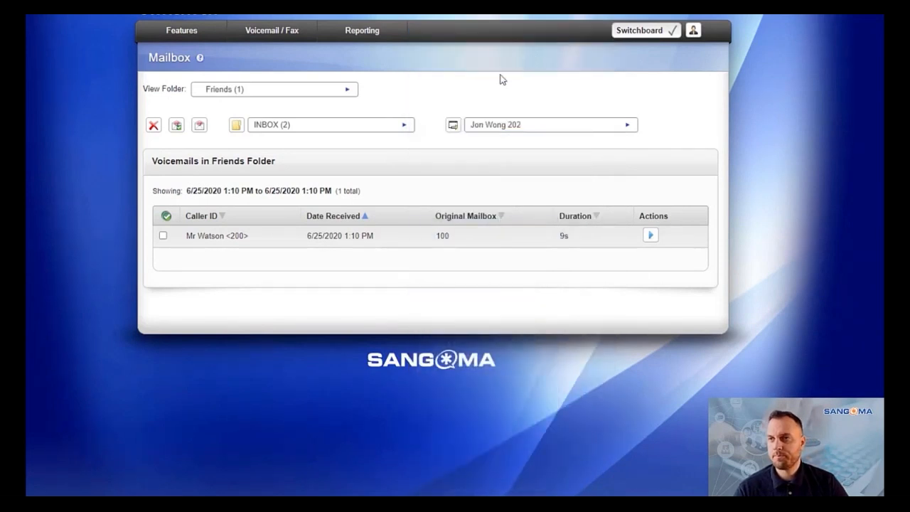
Open the voicemail options and view the editable details of the Main greeting recording without saving.
{"action": "mouse_move", "coordinate": [291, 32]}
{"action": "left_click", "coordinate": [282, 81]}
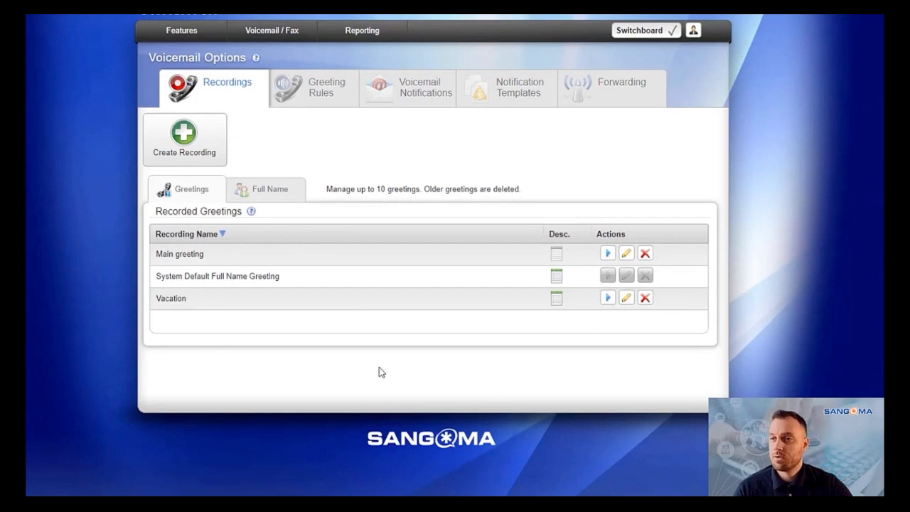
{"action": "mouse_move", "coordinate": [554, 279]}
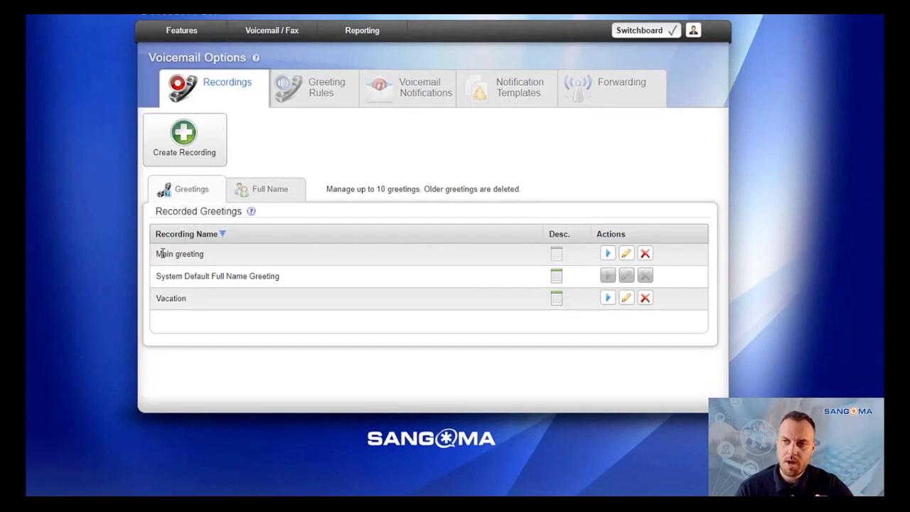
{"action": "left_click", "coordinate": [626, 254]}
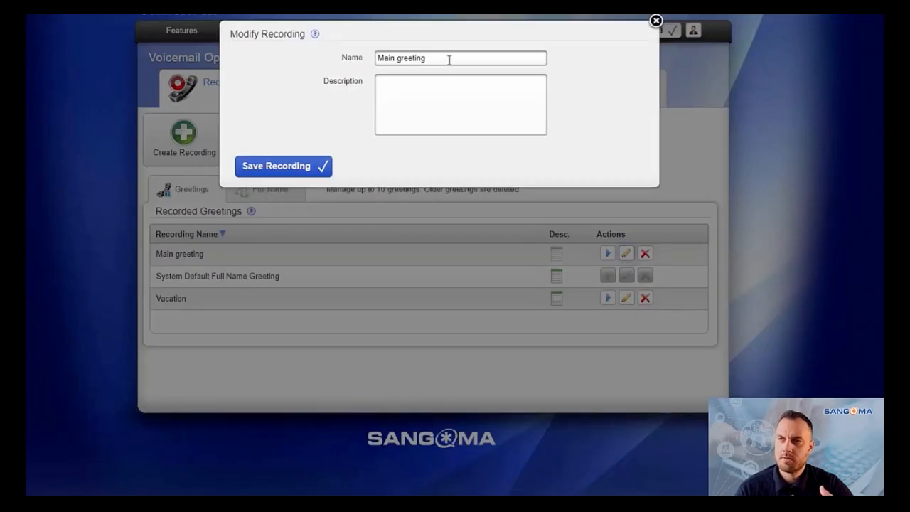
{"action": "left_click", "coordinate": [656, 22]}
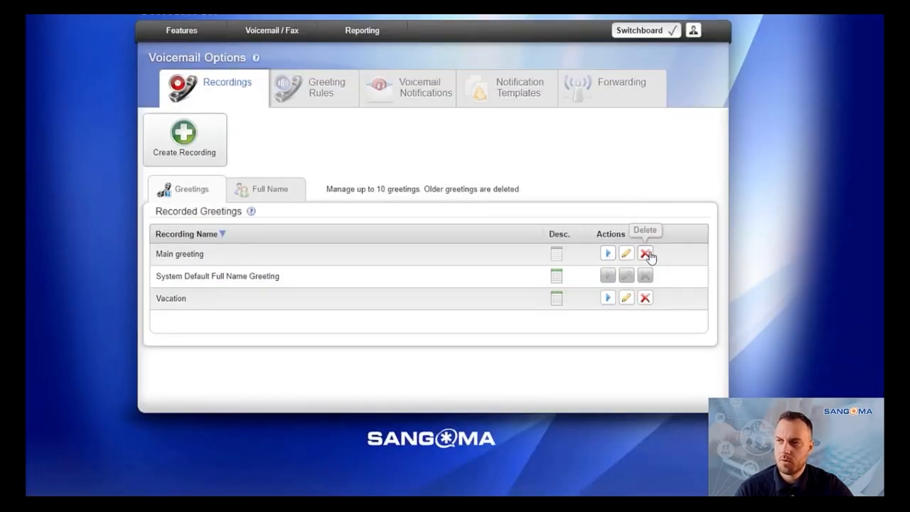
Start a new recording from the Full Name recordings and set its recording type to Greeting.
{"action": "left_click", "coordinate": [279, 190]}
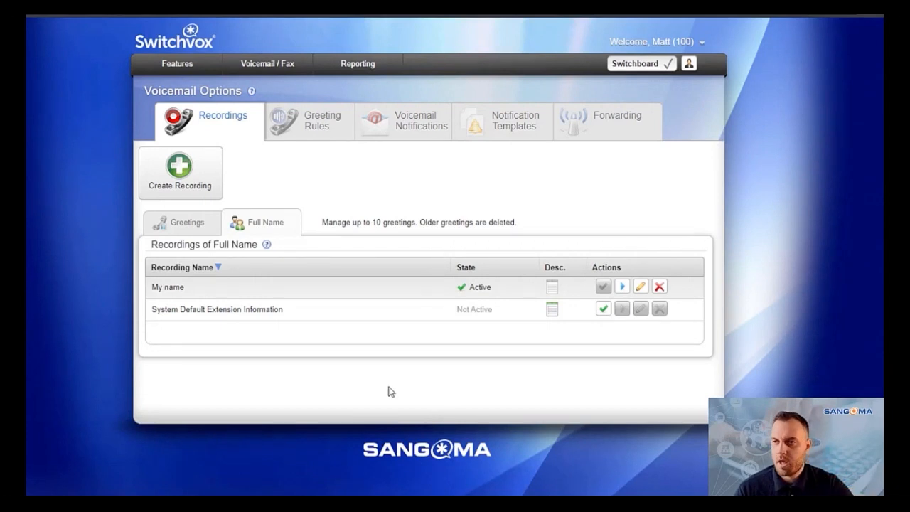
{"action": "left_click", "coordinate": [190, 184]}
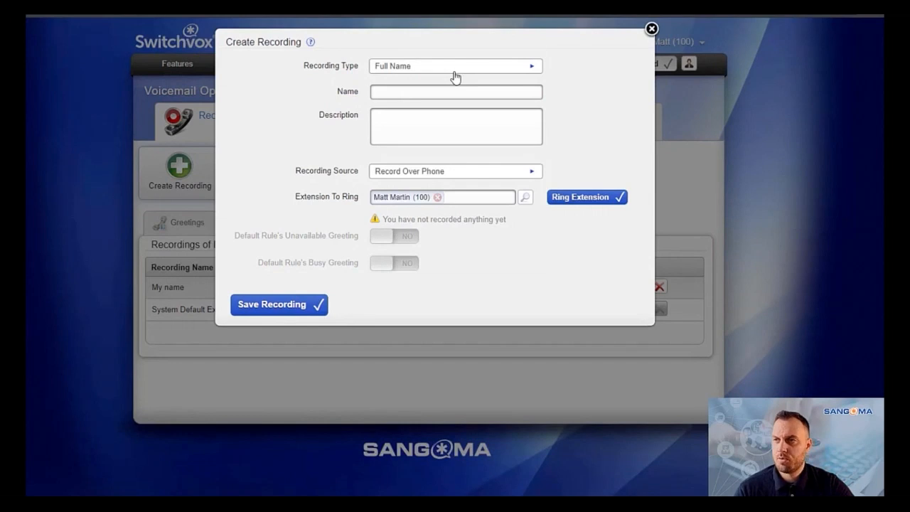
{"action": "left_click", "coordinate": [455, 77]}
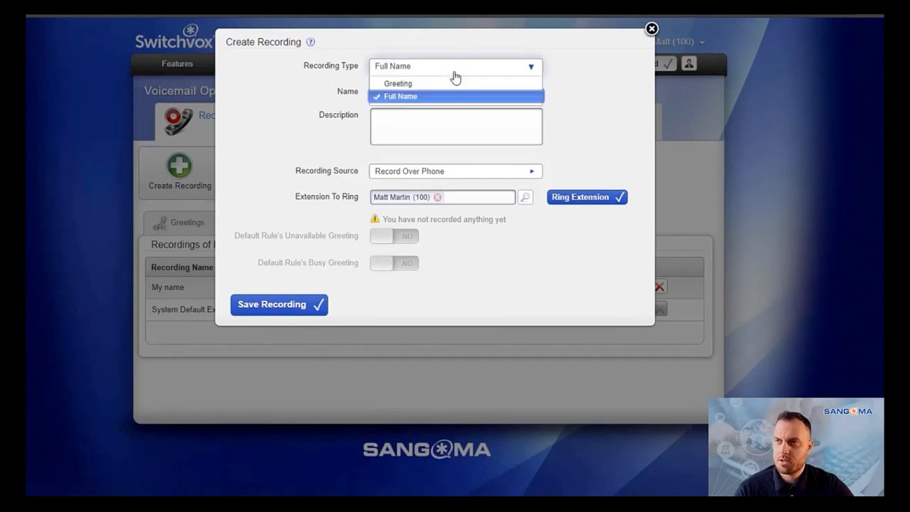
{"action": "left_click", "coordinate": [422, 85]}
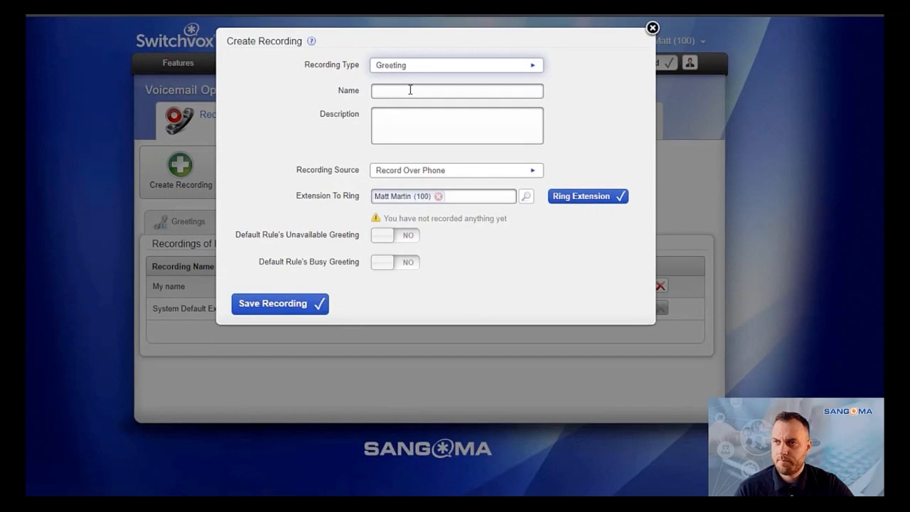
{"action": "left_click", "coordinate": [411, 90]}
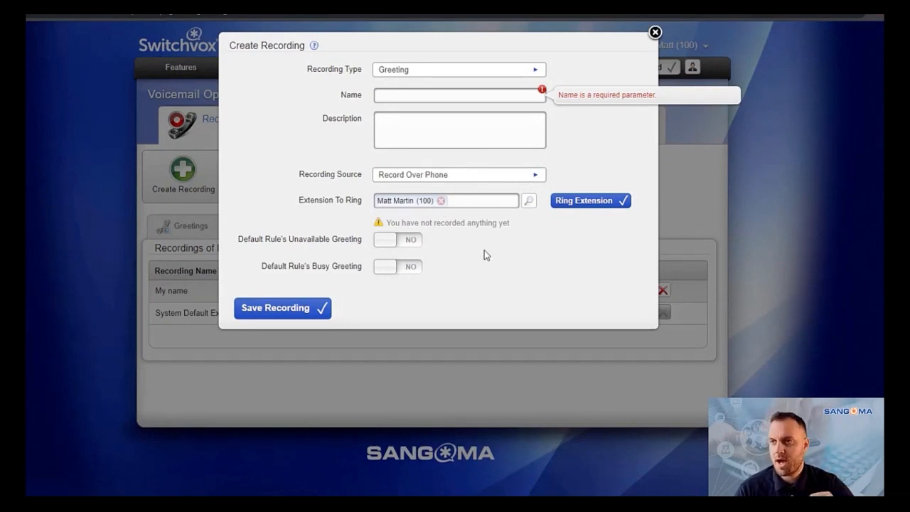
View the extensions that could be rung for recording the greeting and cancel the selection.
{"action": "left_click", "coordinate": [482, 203]}
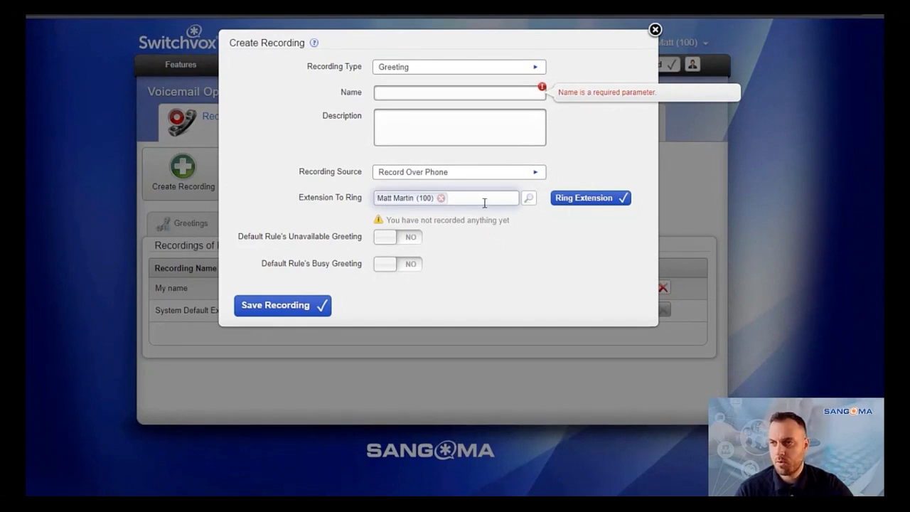
{"action": "left_click", "coordinate": [529, 200]}
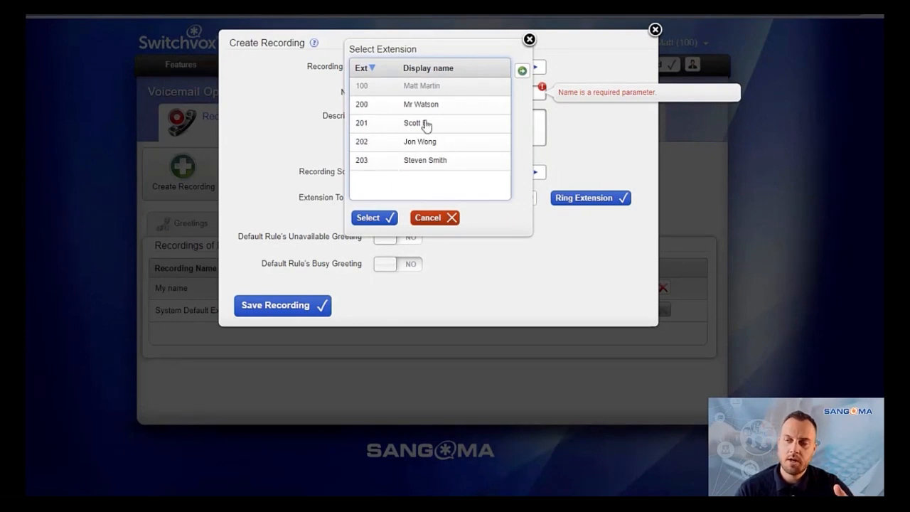
{"action": "left_click", "coordinate": [431, 218]}
Set the new greeting's recording source to File to Upload.
{"action": "left_click", "coordinate": [504, 174]}
{"action": "left_click", "coordinate": [504, 177]}
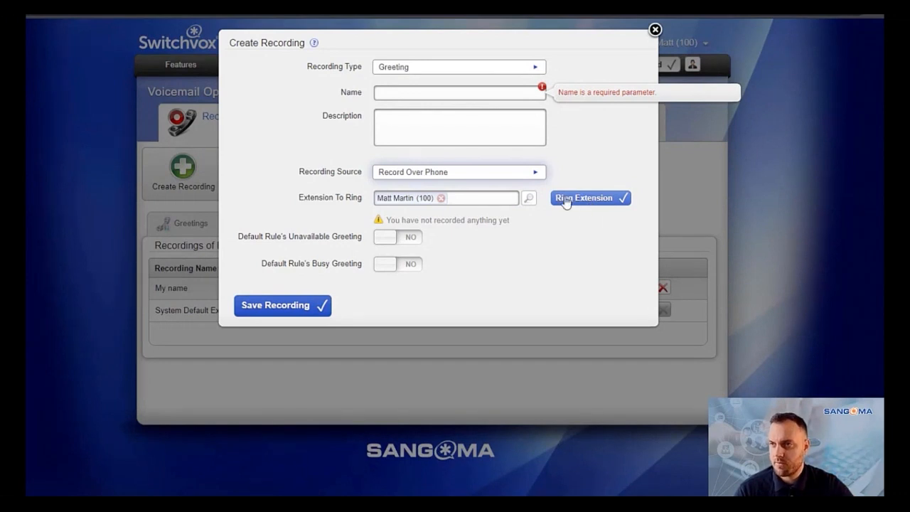
{"action": "left_click", "coordinate": [430, 174]}
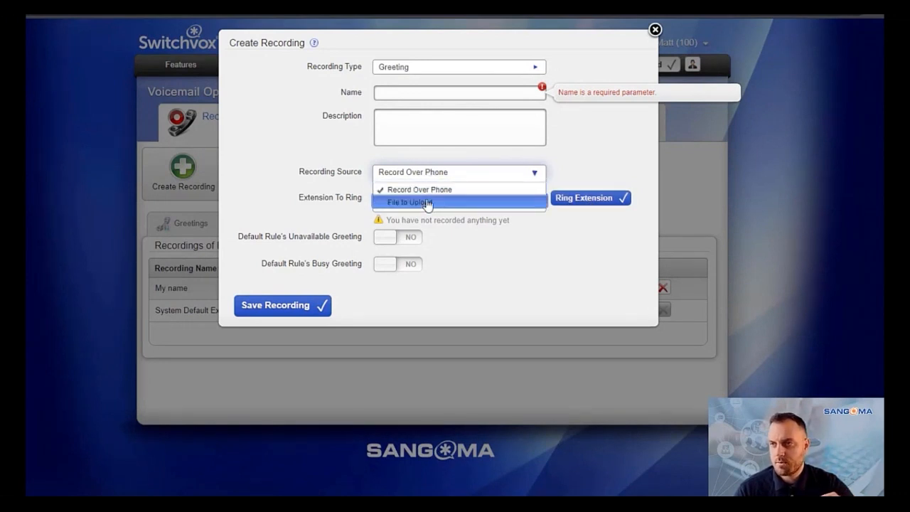
{"action": "left_click", "coordinate": [420, 203]}
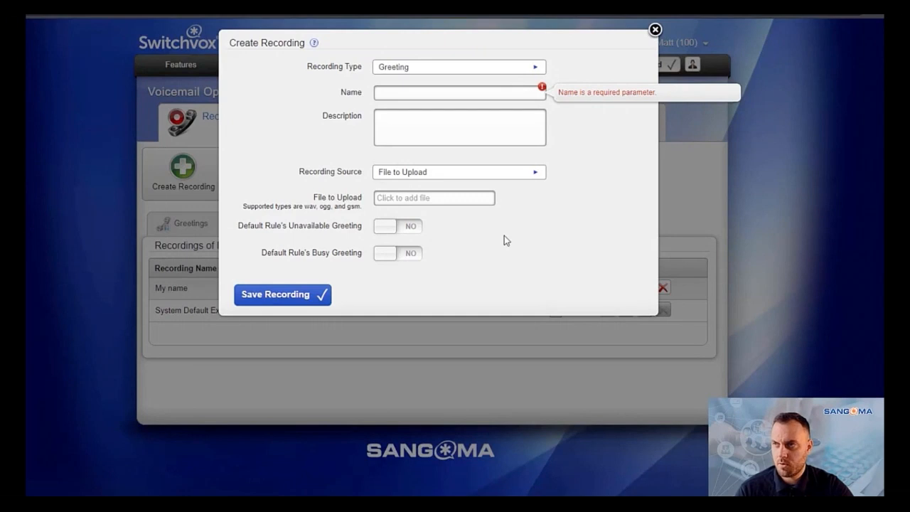
Switch the default rule's unavailable and busy greeting options on and back off, and close the new recording without saving.
{"action": "left_click", "coordinate": [400, 227]}
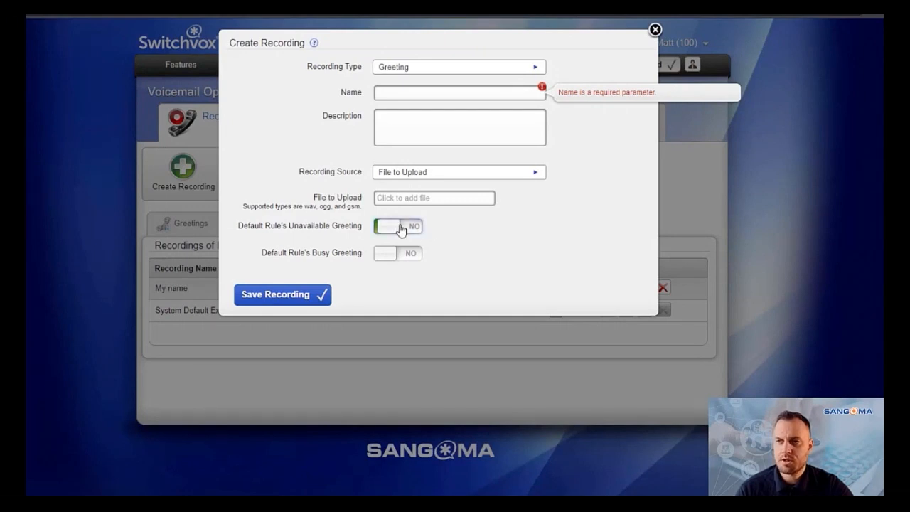
{"action": "left_click", "coordinate": [404, 254]}
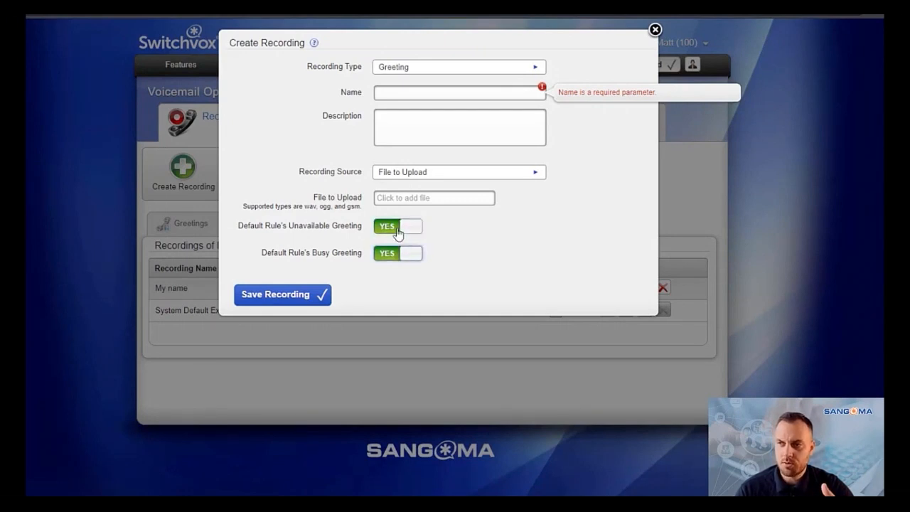
{"action": "left_click", "coordinate": [398, 229]}
{"action": "left_click", "coordinate": [400, 256]}
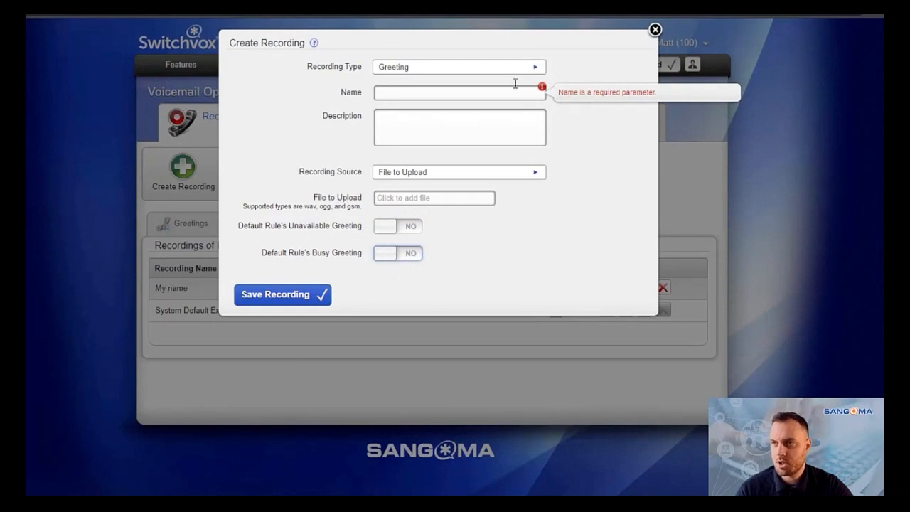
{"action": "left_click", "coordinate": [655, 31]}
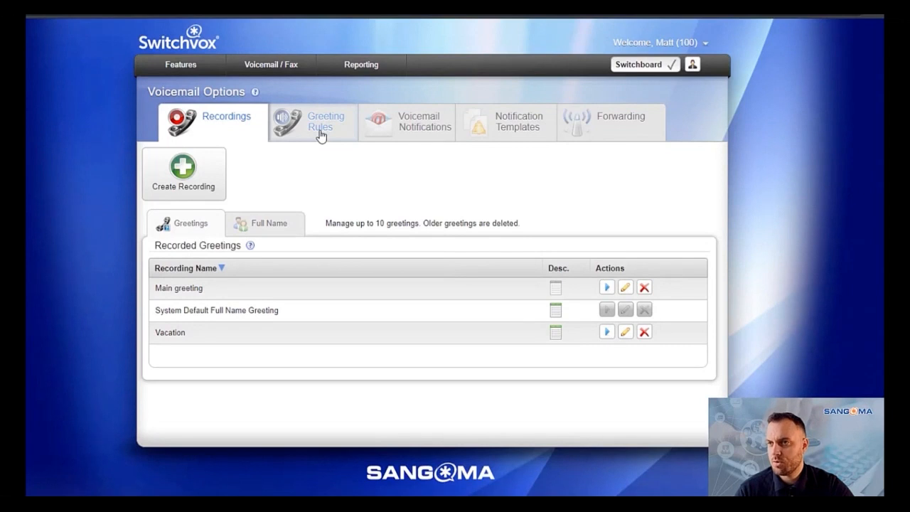
Review the unavailable greeting choices of the Default Rule in the greeting rules and cancel without changing it.
{"action": "left_click", "coordinate": [320, 136]}
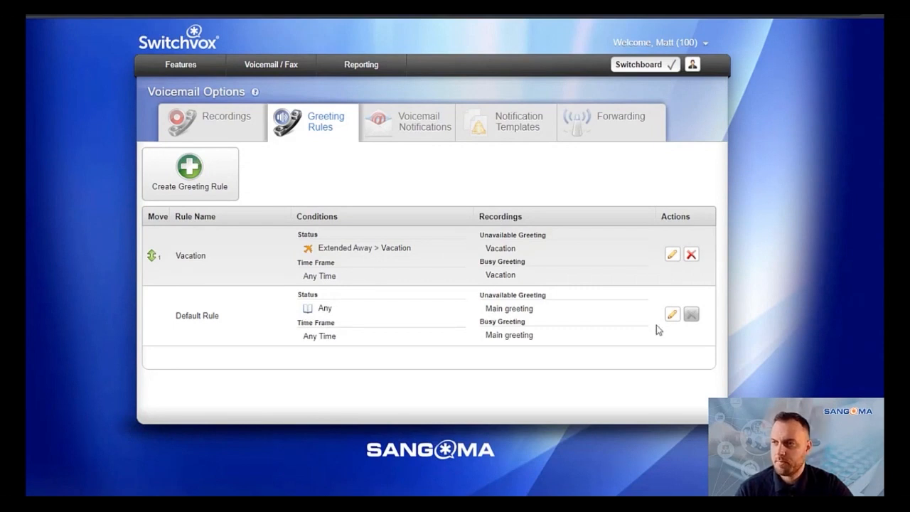
{"action": "left_click", "coordinate": [671, 315]}
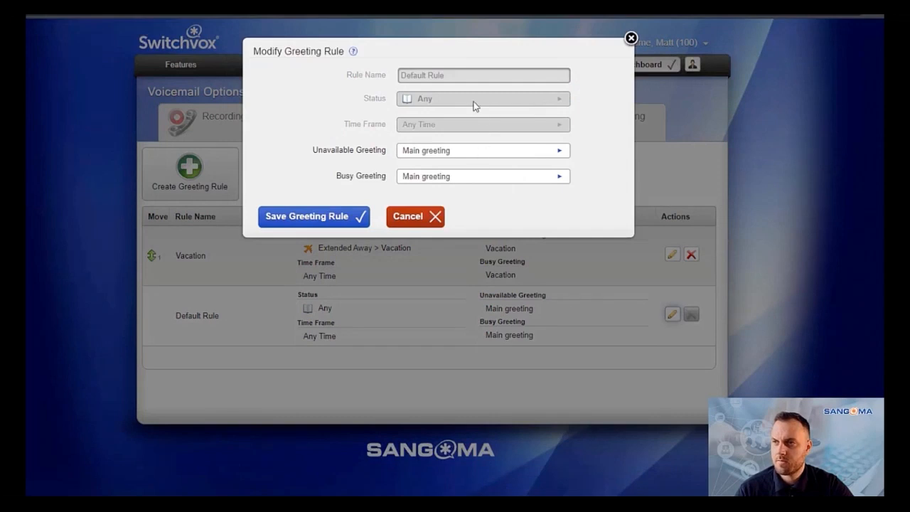
{"action": "left_click", "coordinate": [451, 154]}
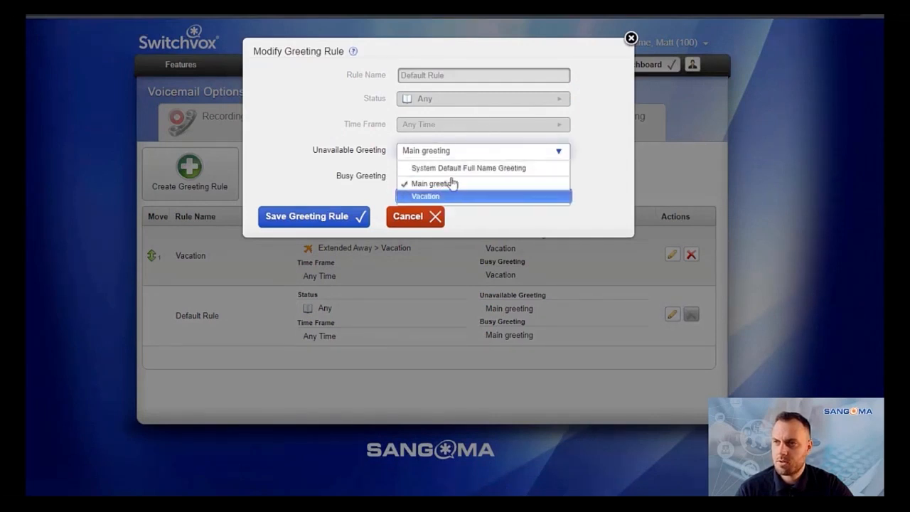
{"action": "left_click", "coordinate": [417, 152]}
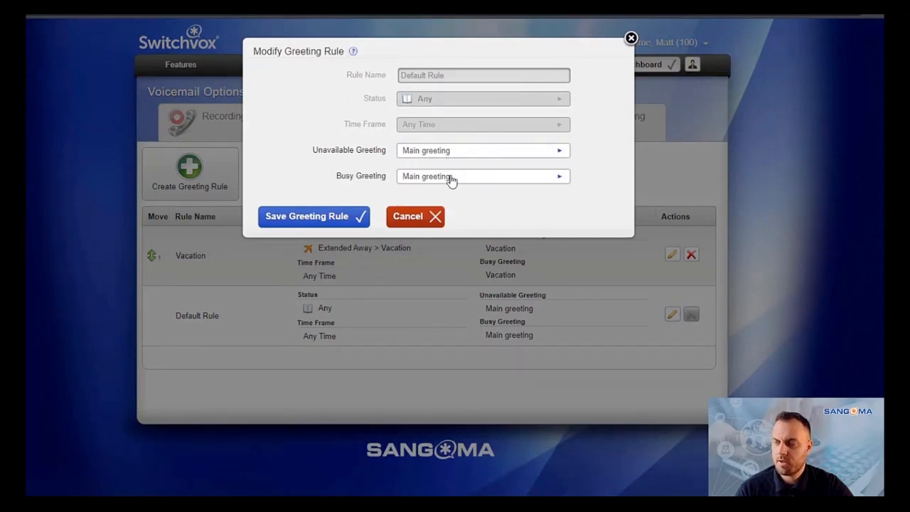
{"action": "left_click", "coordinate": [410, 218]}
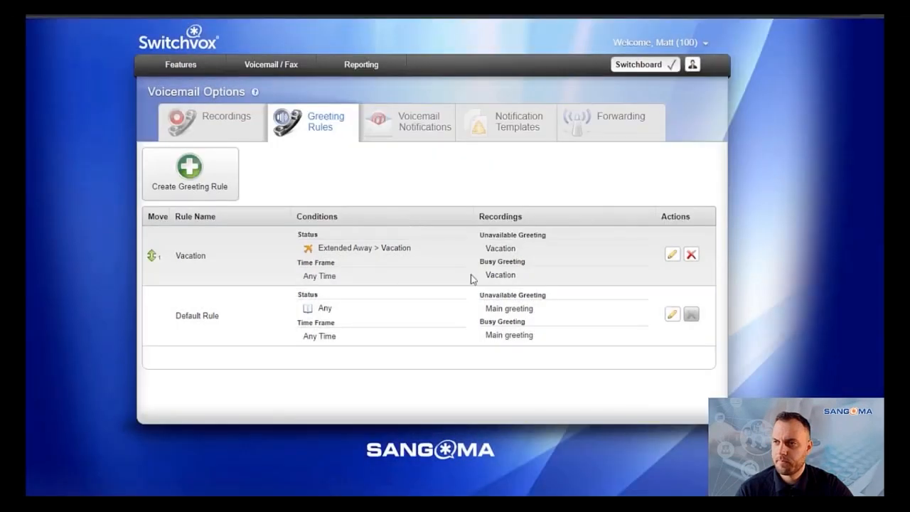
Open the Vacation greeting rule and review its status and unavailable greeting choices.
{"action": "left_click", "coordinate": [672, 255]}
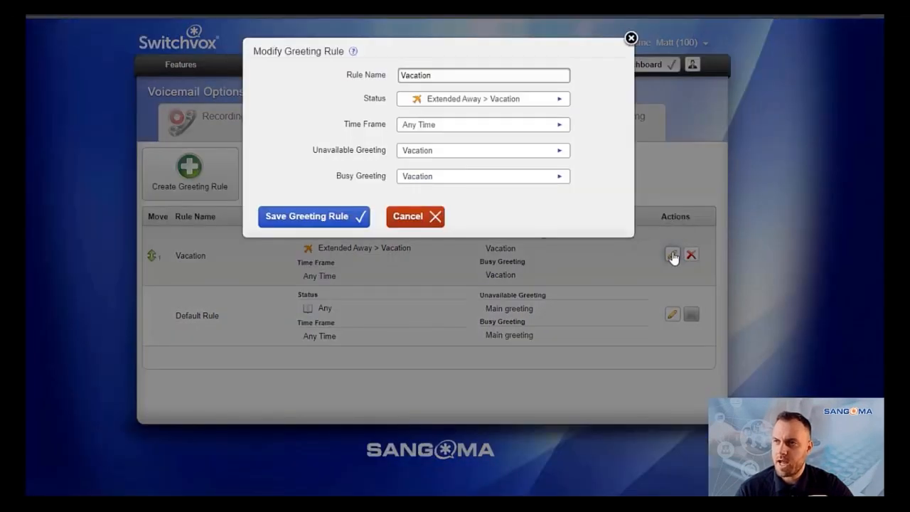
{"action": "left_click", "coordinate": [537, 104]}
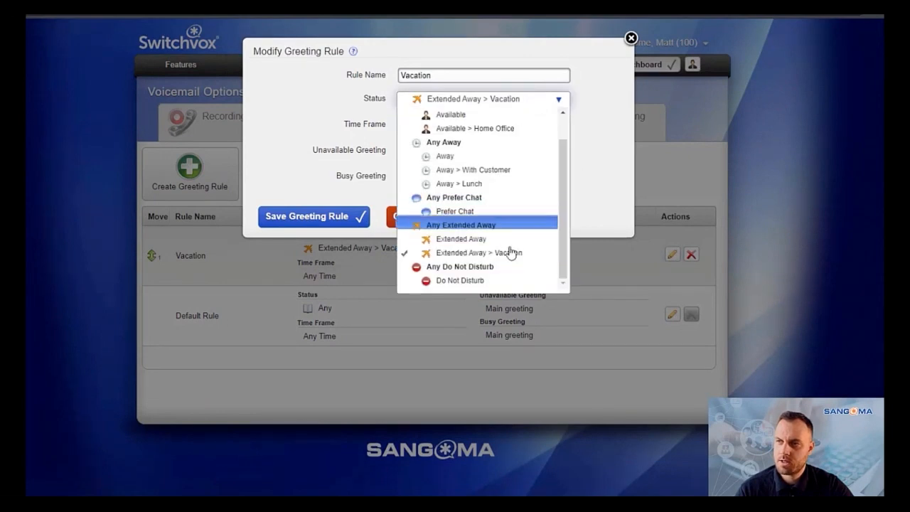
{"action": "left_click", "coordinate": [595, 111]}
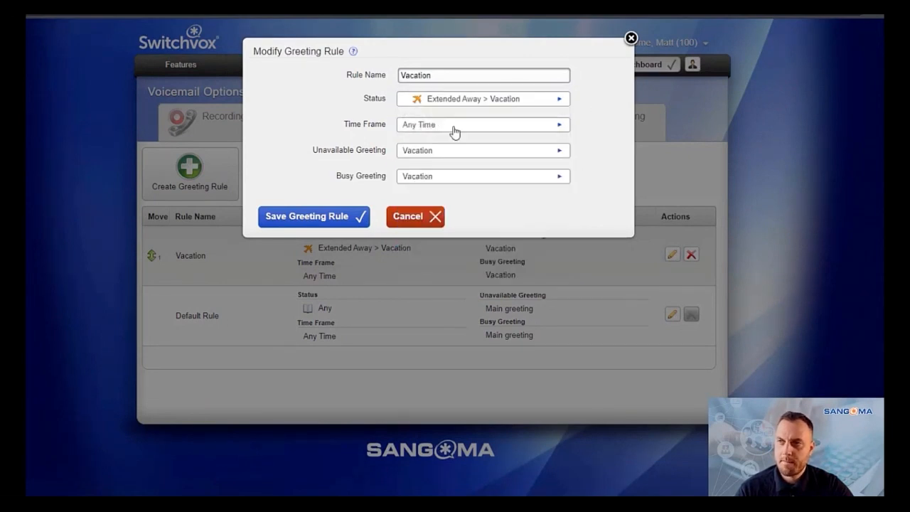
{"action": "left_click", "coordinate": [429, 157]}
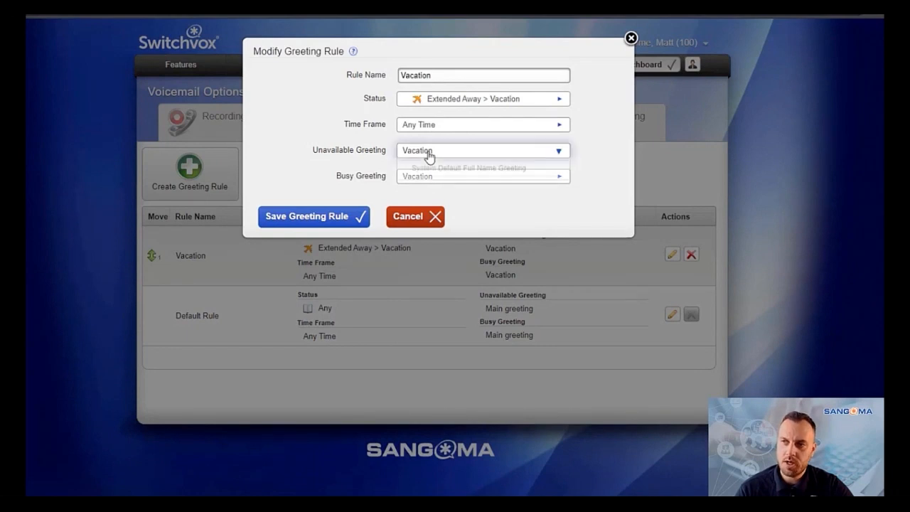
{"action": "left_click", "coordinate": [429, 156]}
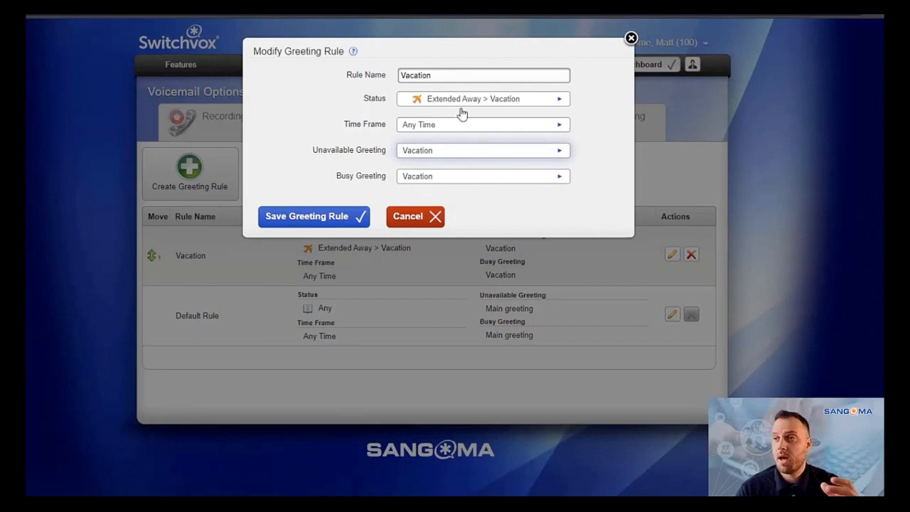
{"action": "left_click", "coordinate": [495, 103]}
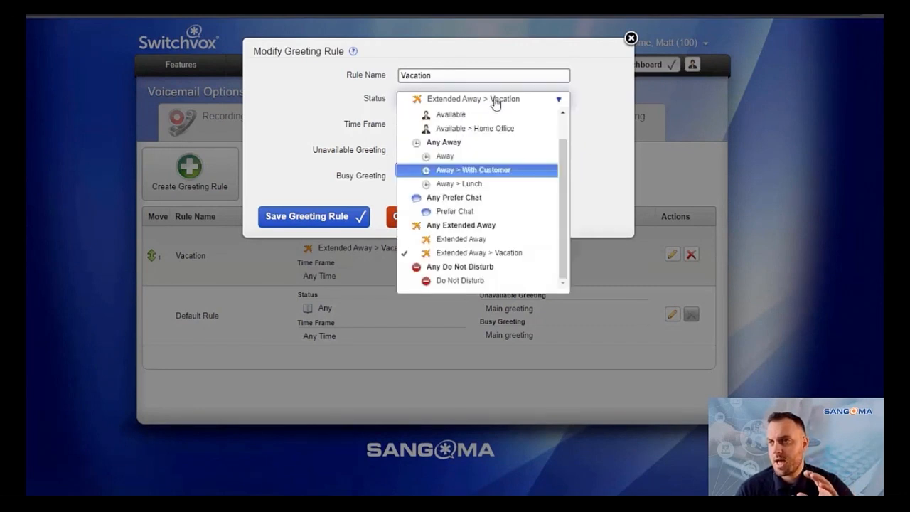
{"action": "scroll", "coordinate": [502, 179], "scroll_direction": "up", "scroll_amount": 1}
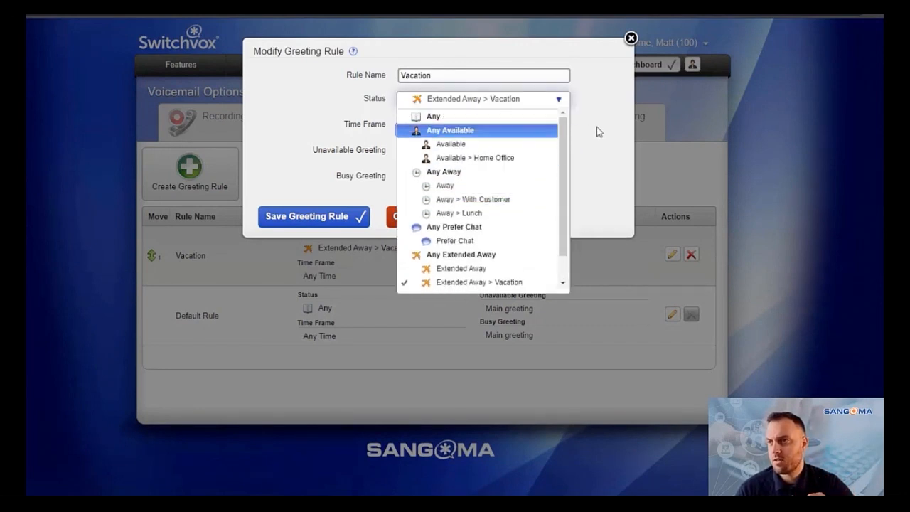
{"action": "left_click", "coordinate": [616, 127]}
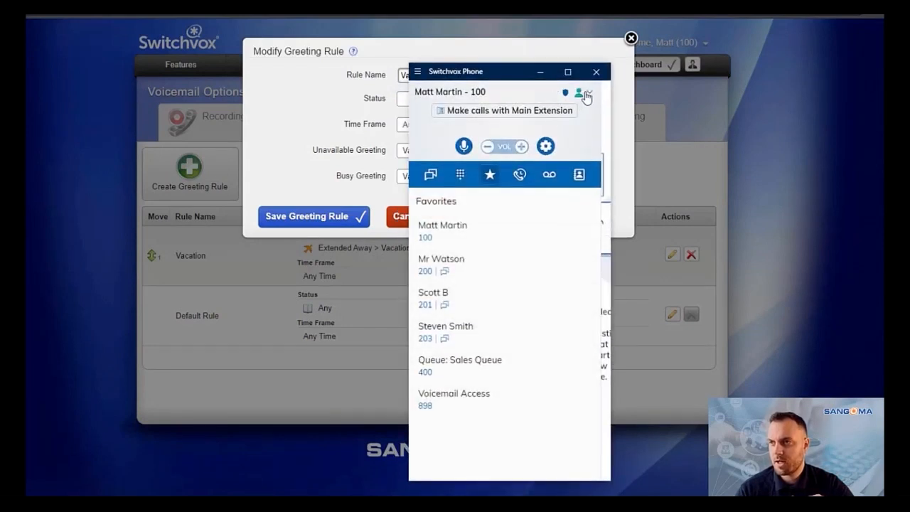
Set the user's status to Extended Away > Vacation in Switchvox Phone, minimize it, and close the Vacation greeting rule without saving.
{"action": "left_click", "coordinate": [586, 96]}
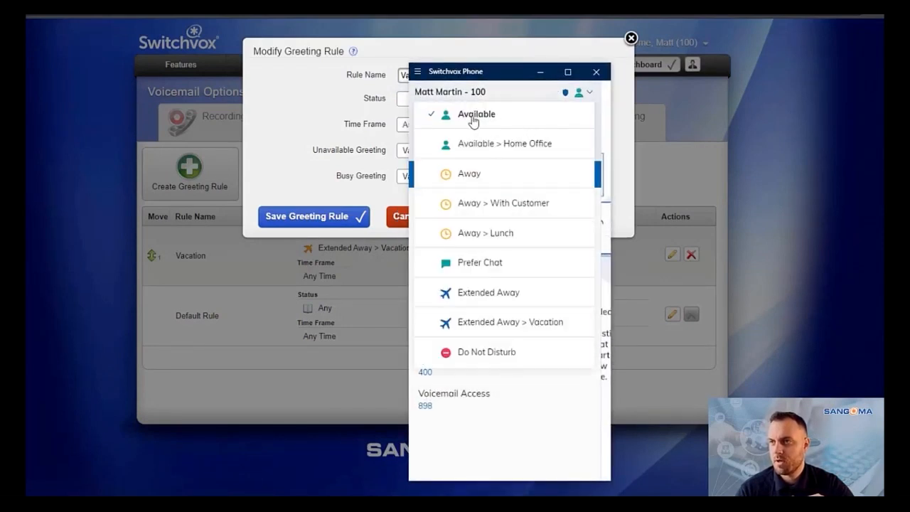
{"action": "left_click", "coordinate": [487, 324]}
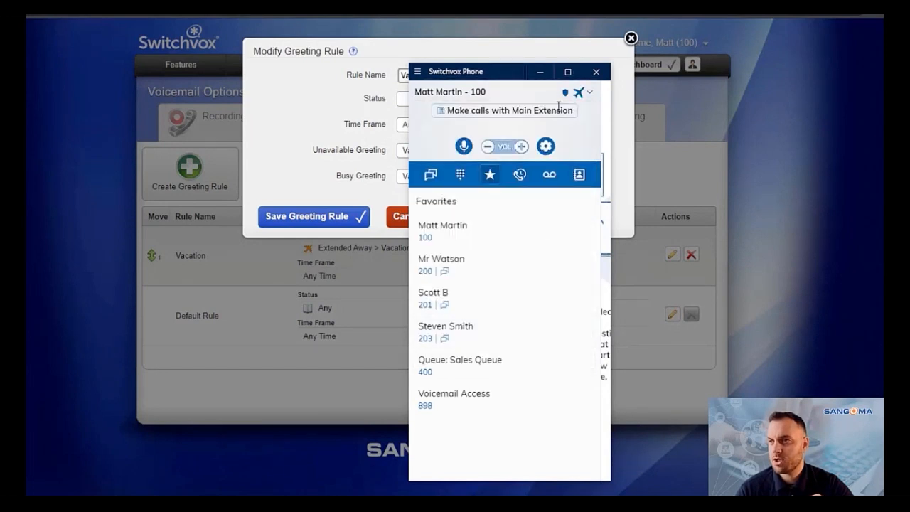
{"action": "left_click", "coordinate": [543, 73]}
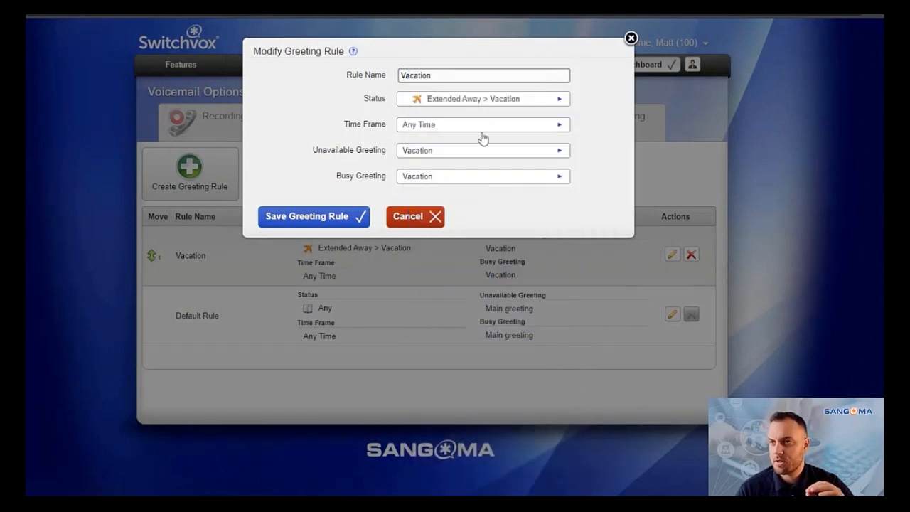
{"action": "left_click", "coordinate": [631, 38]}
Start a new greeting rule, review its settings, and cancel it.
{"action": "left_click", "coordinate": [226, 174]}
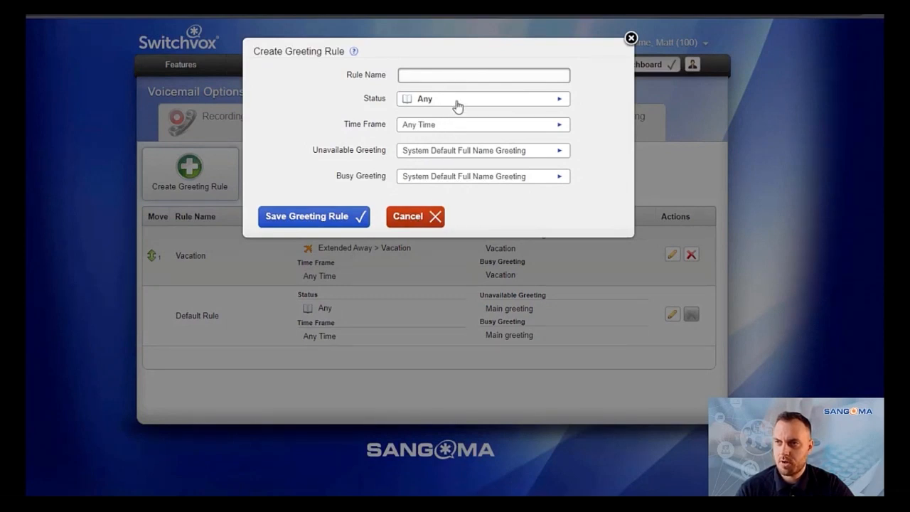
{"action": "left_click", "coordinate": [457, 104]}
{"action": "left_click", "coordinate": [307, 172]}
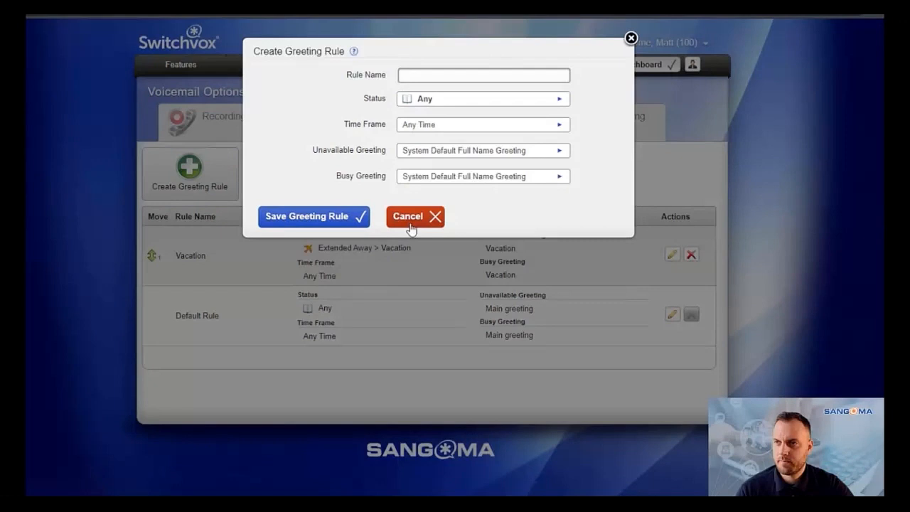
{"action": "left_click", "coordinate": [409, 217]}
Review the voicemail notifications and the settings of a new one, including Attach WAV file, and close it without saving.
{"action": "left_click", "coordinate": [418, 134]}
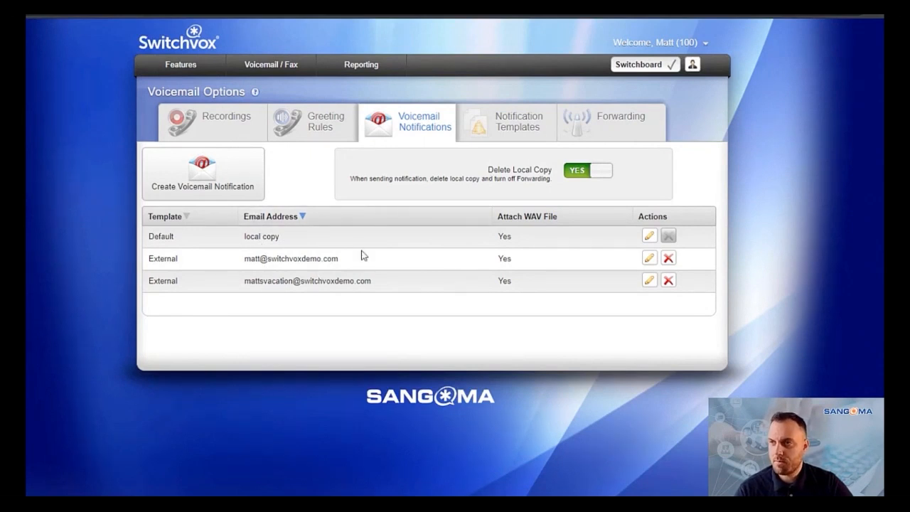
{"action": "left_click", "coordinate": [245, 170]}
{"action": "left_click", "coordinate": [356, 140]}
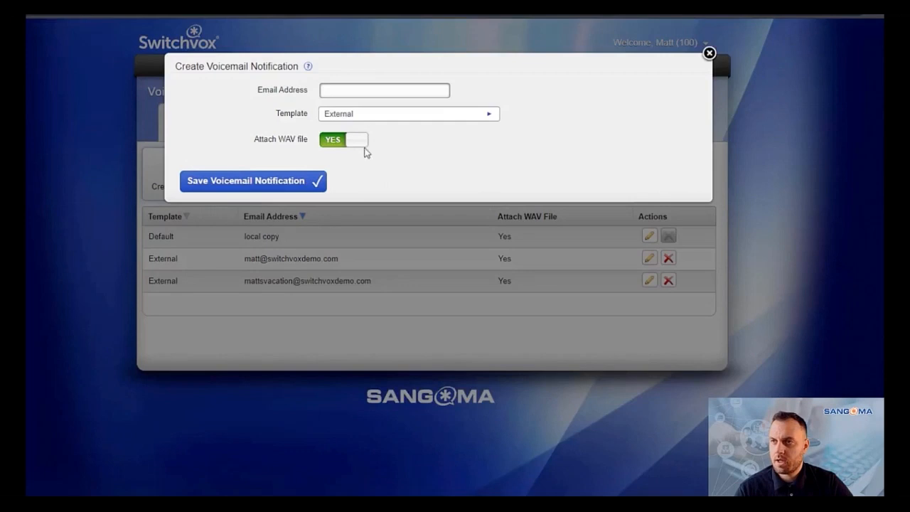
{"action": "left_click", "coordinate": [709, 53]}
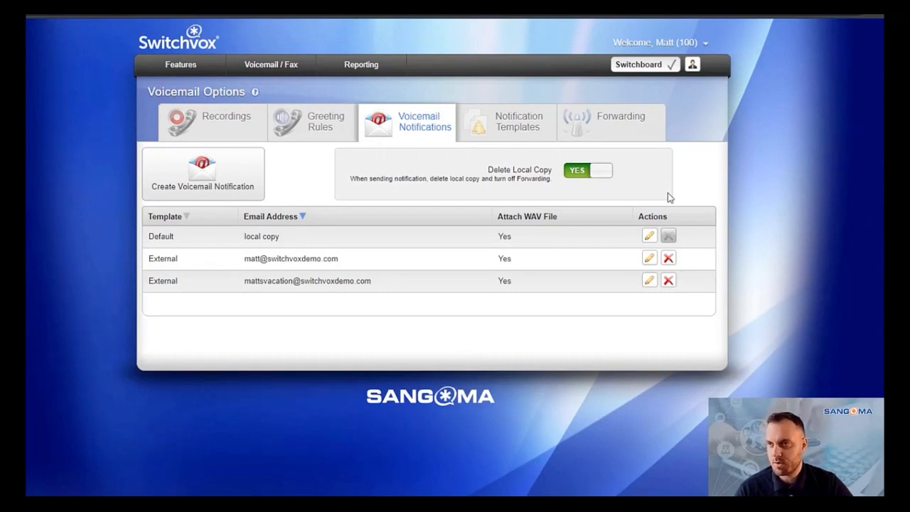
Examine a new notification template's message, highlighting the %VM_CALLERID% variable, review the available template variables, and return without saving.
{"action": "left_click", "coordinate": [515, 128]}
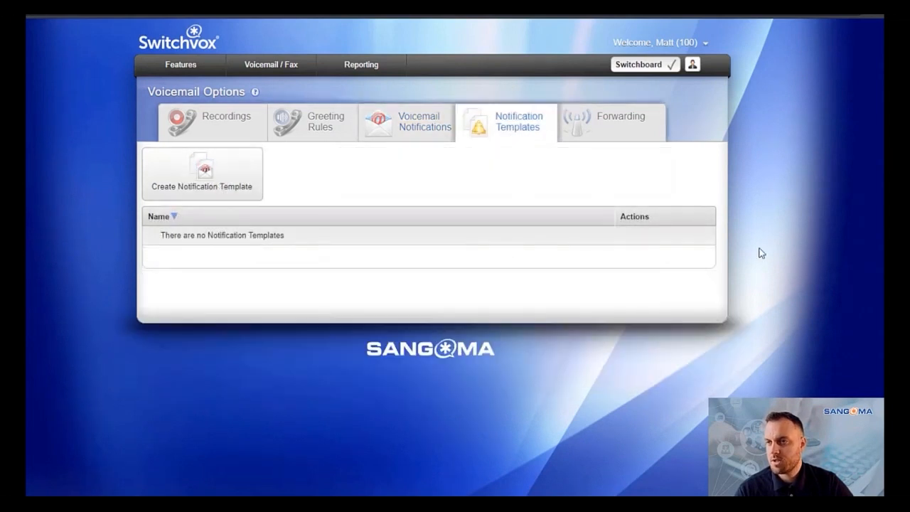
{"action": "left_click", "coordinate": [207, 183]}
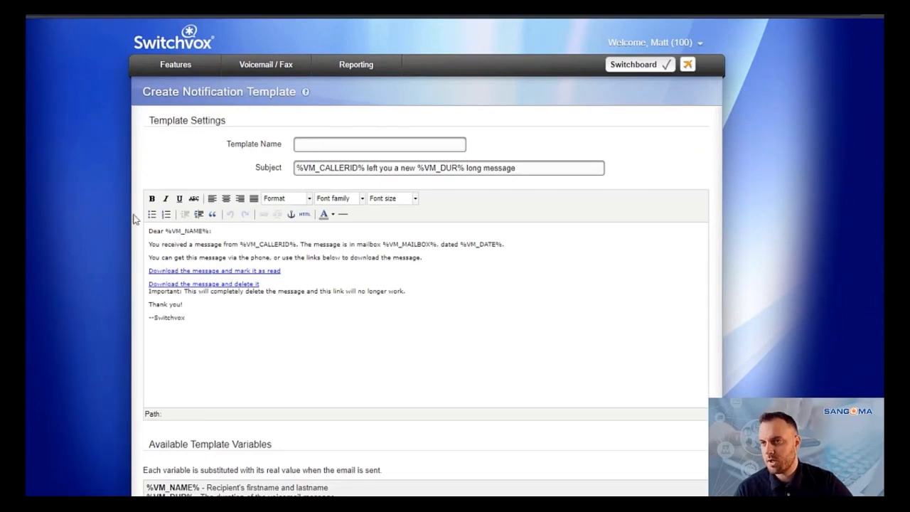
{"action": "scroll", "coordinate": [116, 248], "scroll_direction": "down", "scroll_amount": 1}
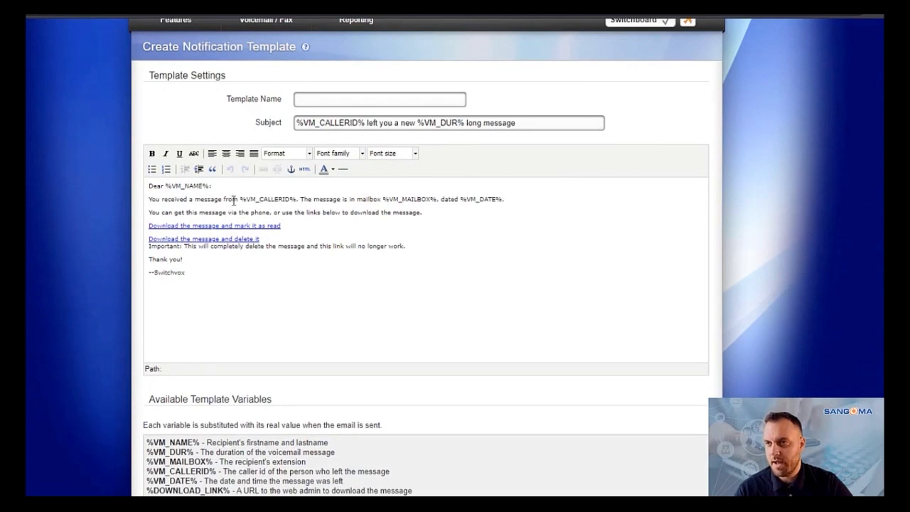
{"action": "left_click_drag", "start_coordinate": [243, 199], "coordinate": [297, 199]}
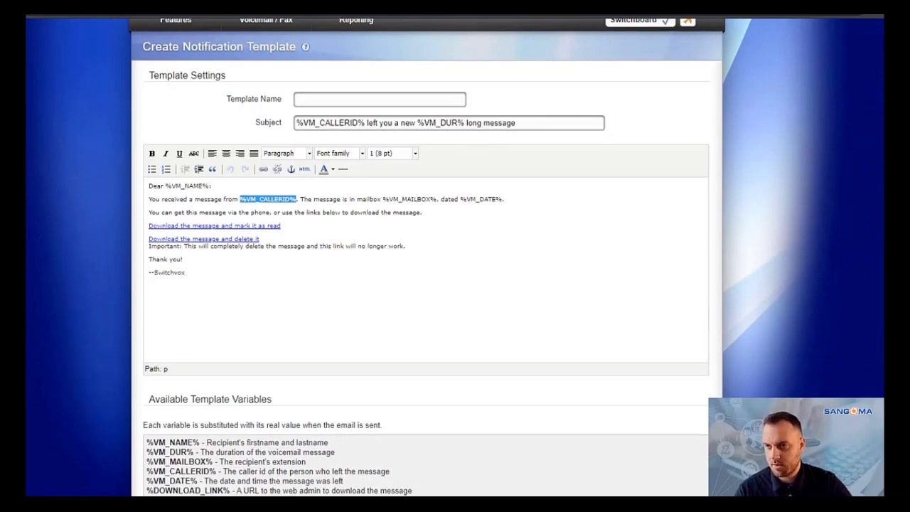
{"action": "scroll", "coordinate": [284, 468], "scroll_direction": "down", "scroll_amount": 1}
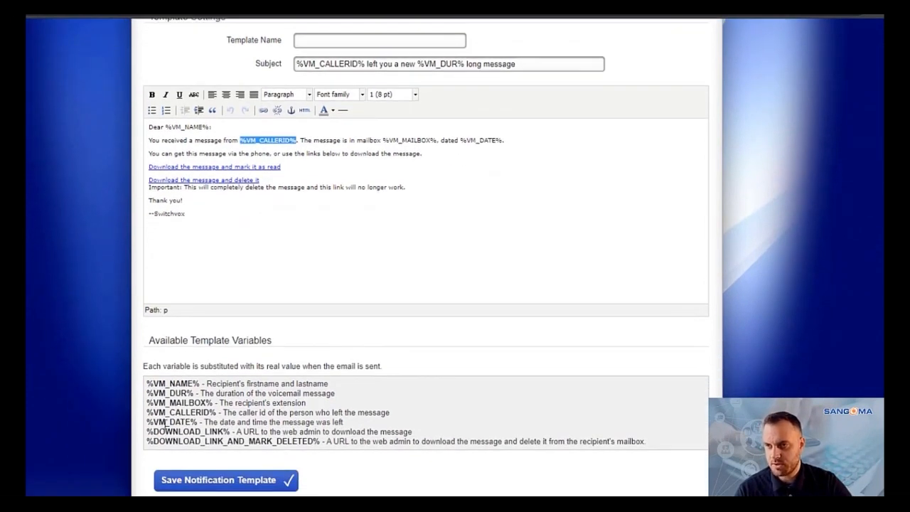
{"action": "scroll", "coordinate": [73, 320], "scroll_direction": "up", "scroll_amount": 2}
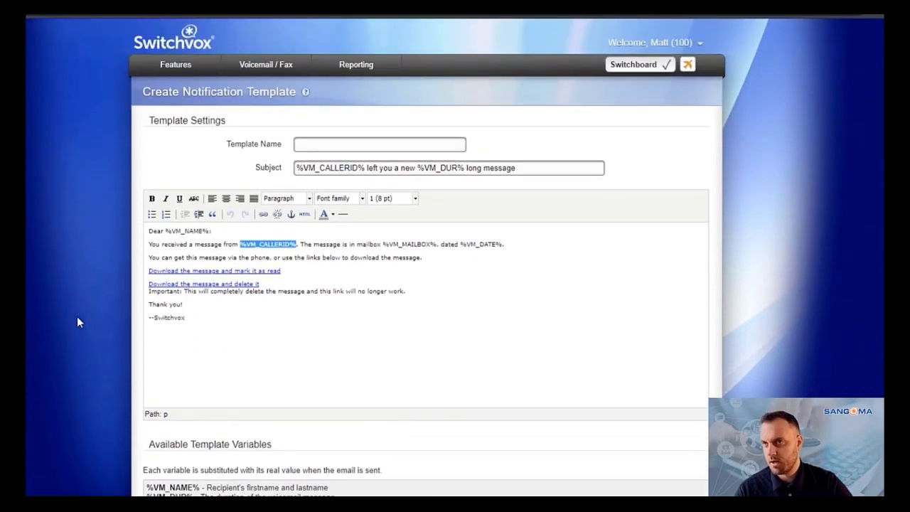
{"action": "left_click", "coordinate": [182, 178]}
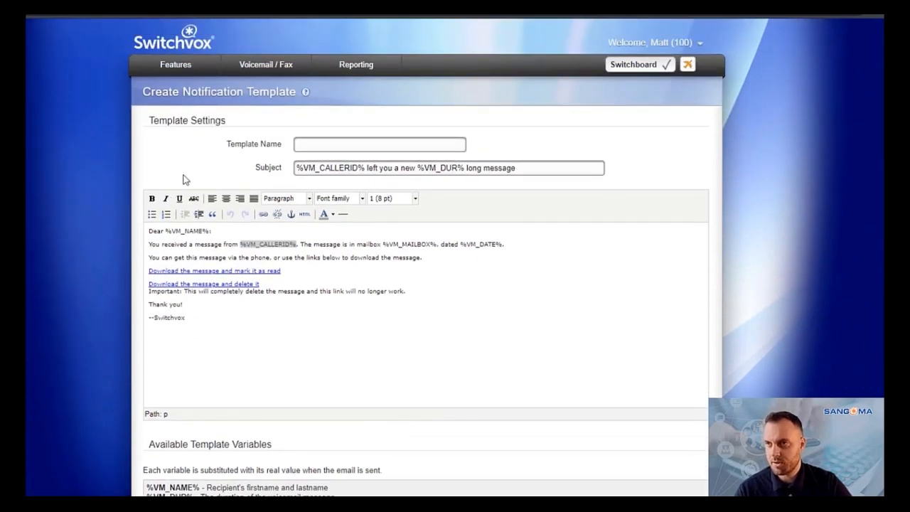
{"action": "key", "text": "alt+Left"}
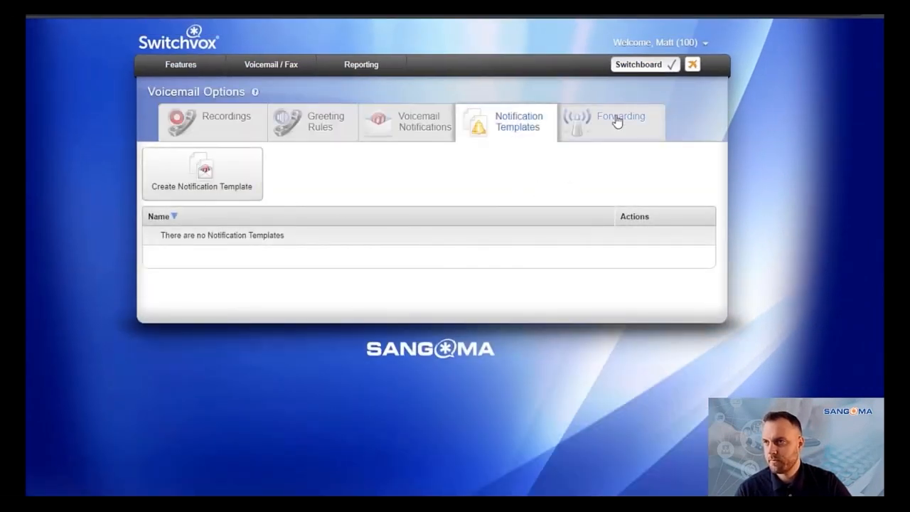
Review the voicemail forwarding types and the extension groups available as forwarding destinations, and cancel the group selection.
{"action": "left_click", "coordinate": [618, 122]}
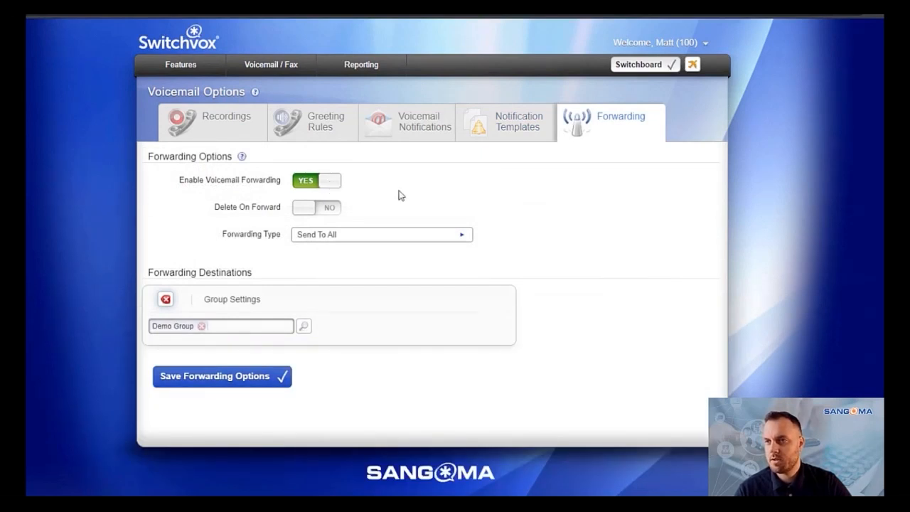
{"action": "left_click", "coordinate": [387, 243]}
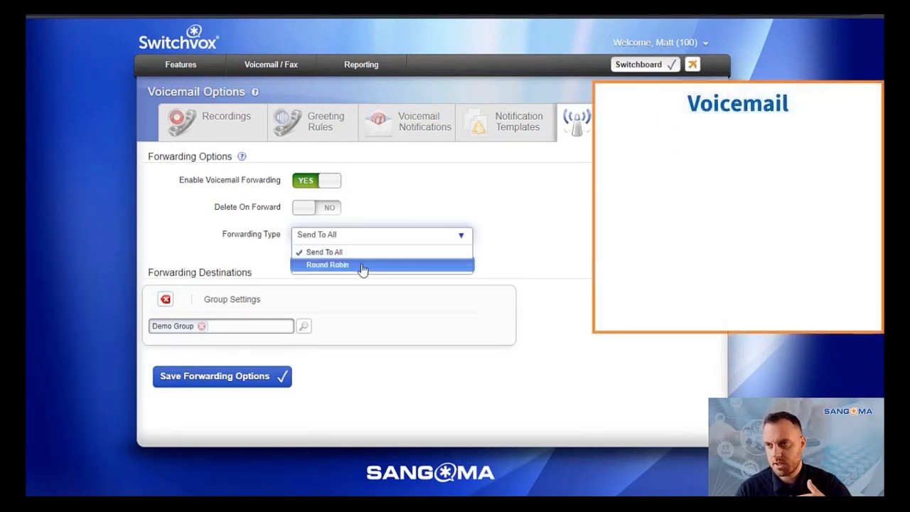
{"action": "left_click", "coordinate": [385, 182]}
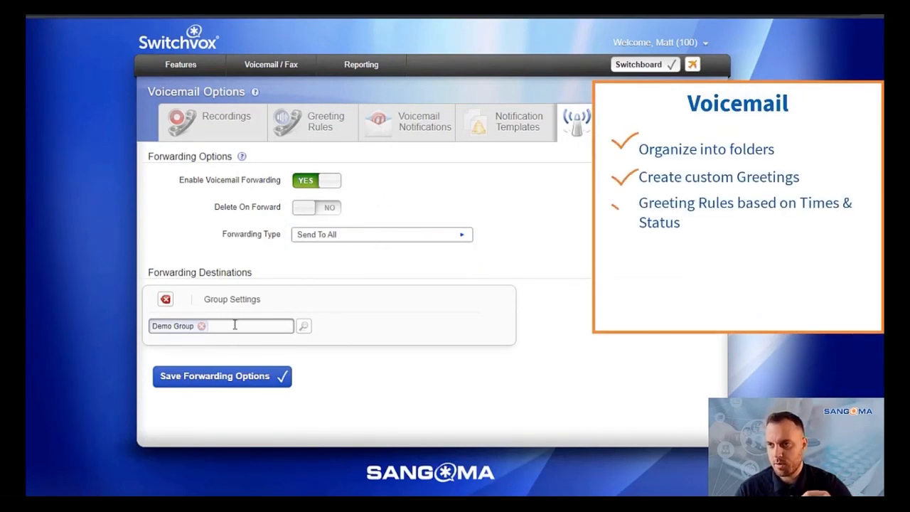
{"action": "left_click", "coordinate": [304, 327]}
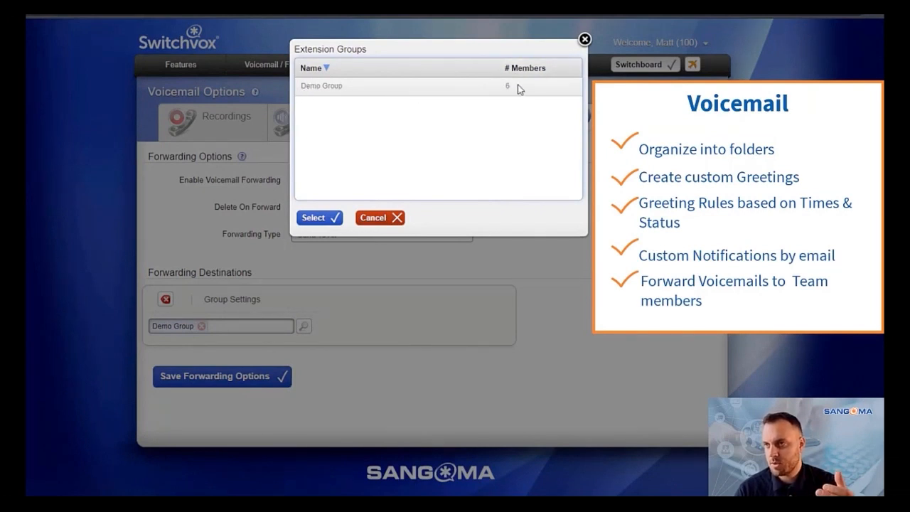
{"action": "left_click", "coordinate": [380, 219]}
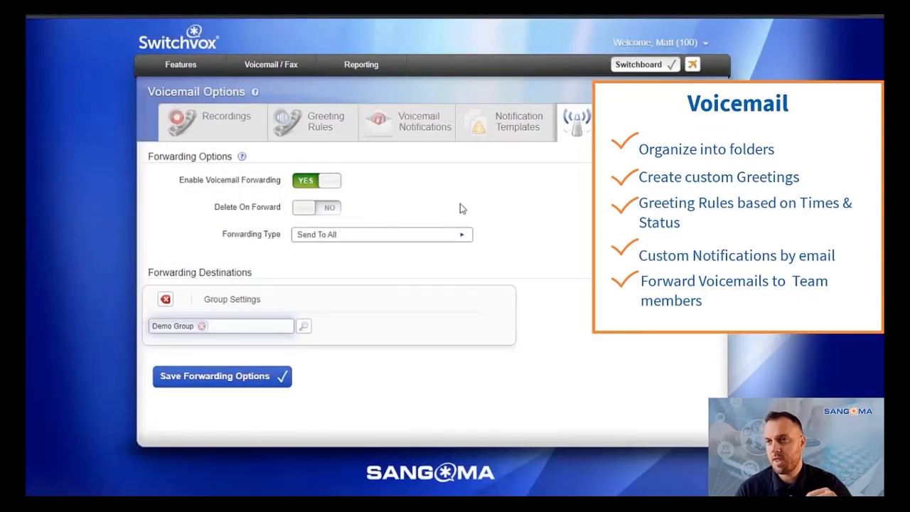